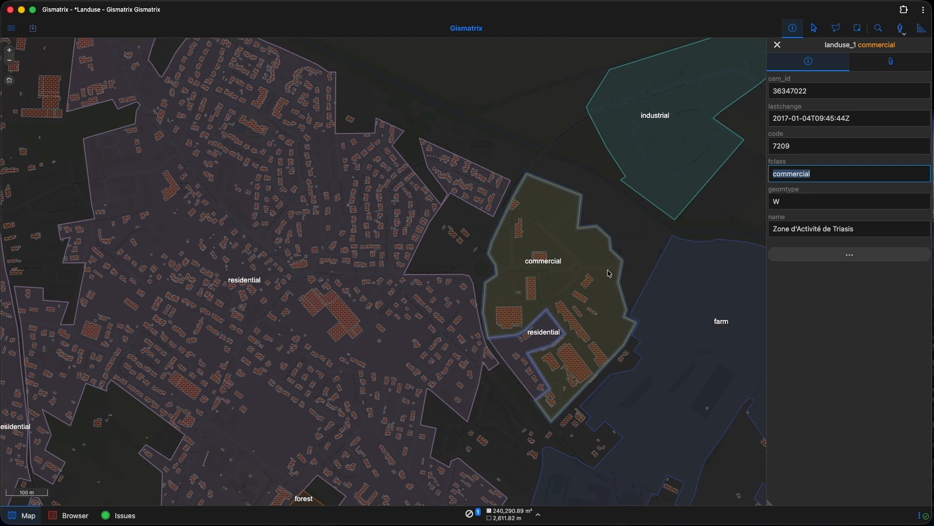
# Inspect the attributes of a residential land-use polygon and of a building outside the land-use areas.
pyautogui.click(380, 358)
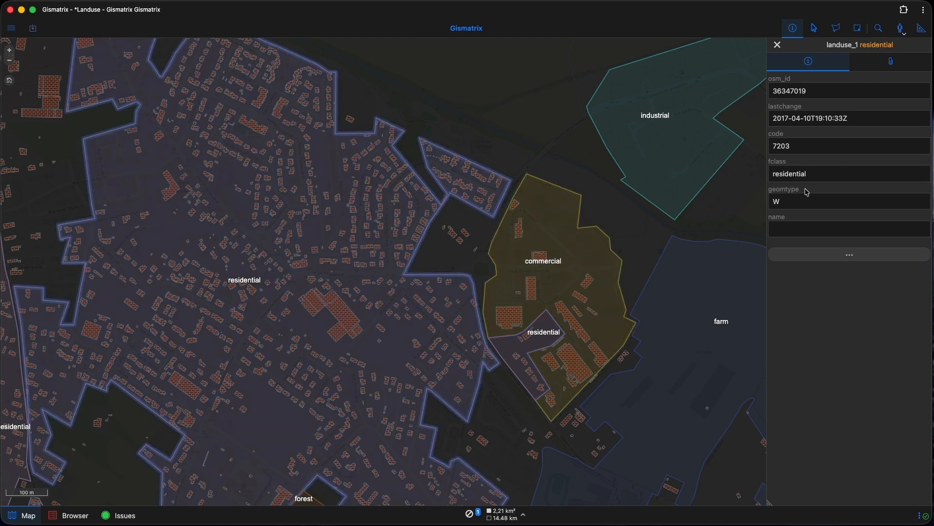
pyautogui.doubleClick(820, 175)
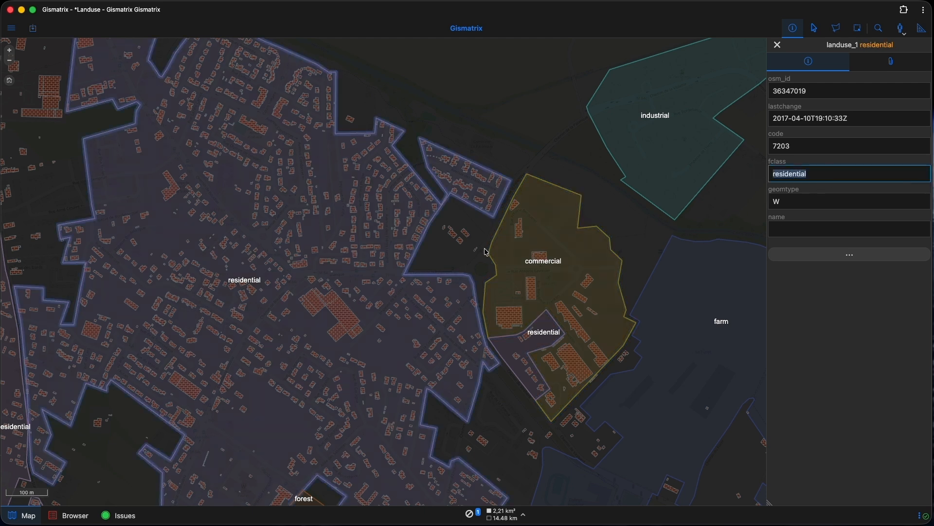
pyautogui.click(467, 249)
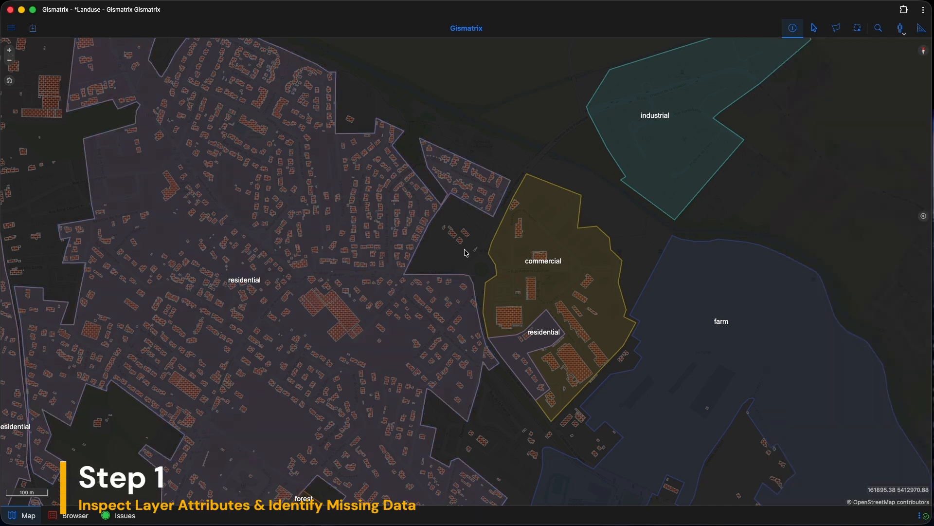
pyautogui.scroll(5, 467, 250)
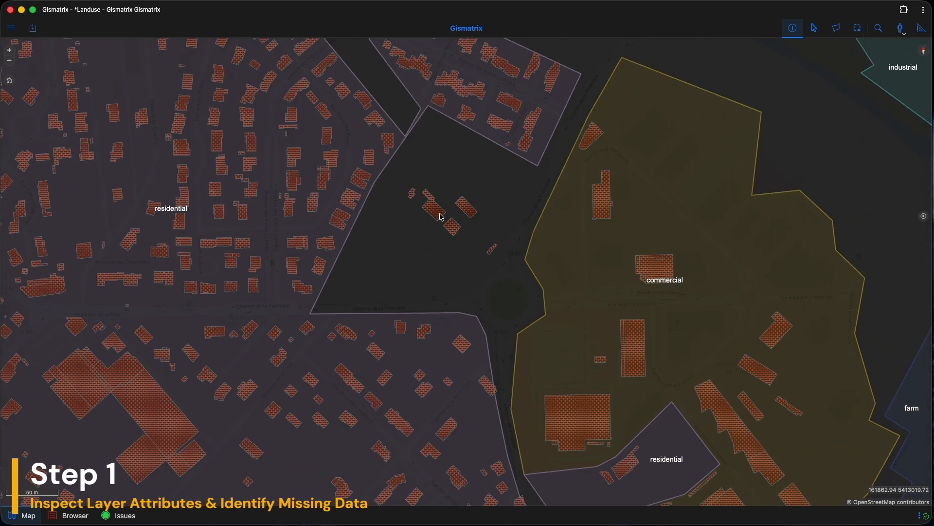
pyautogui.click(441, 215)
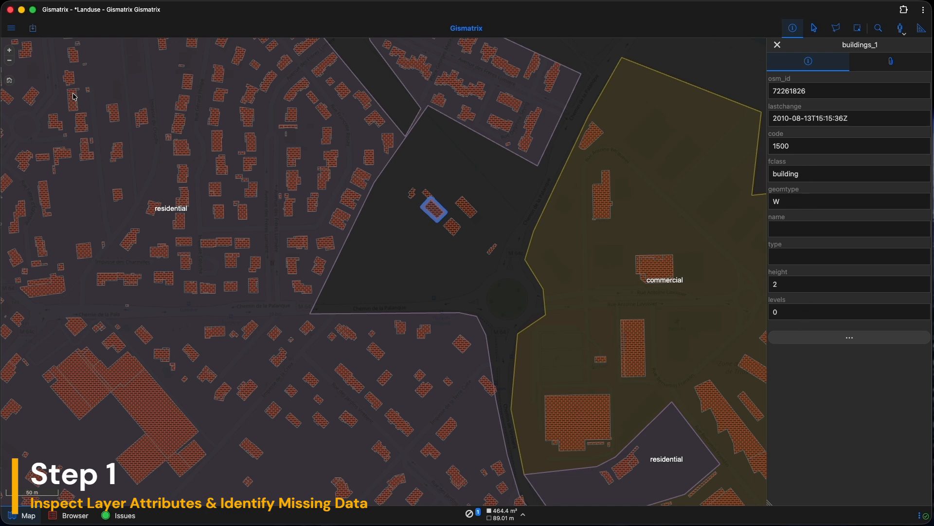
# Open the Table manager, find the buildings_1 table and open its Modify table structure editor.
pyautogui.click(13, 29)
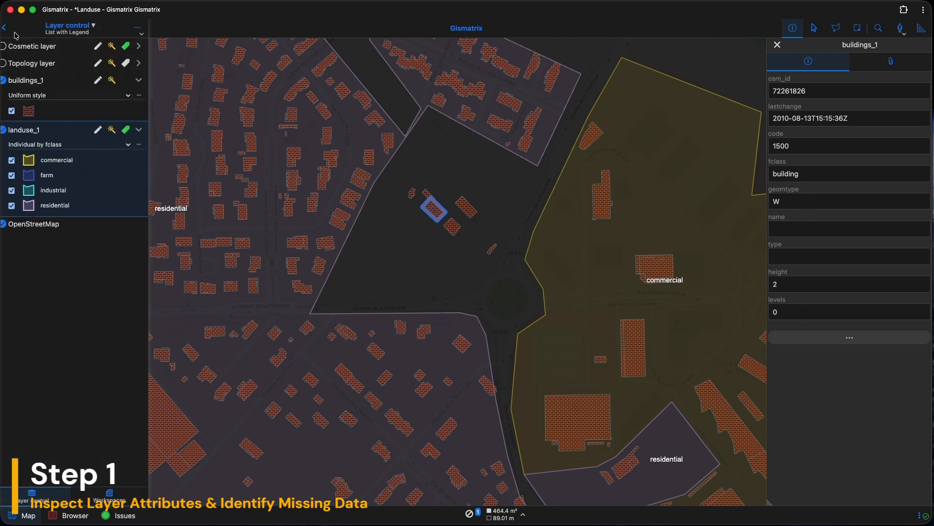
pyautogui.click(144, 27)
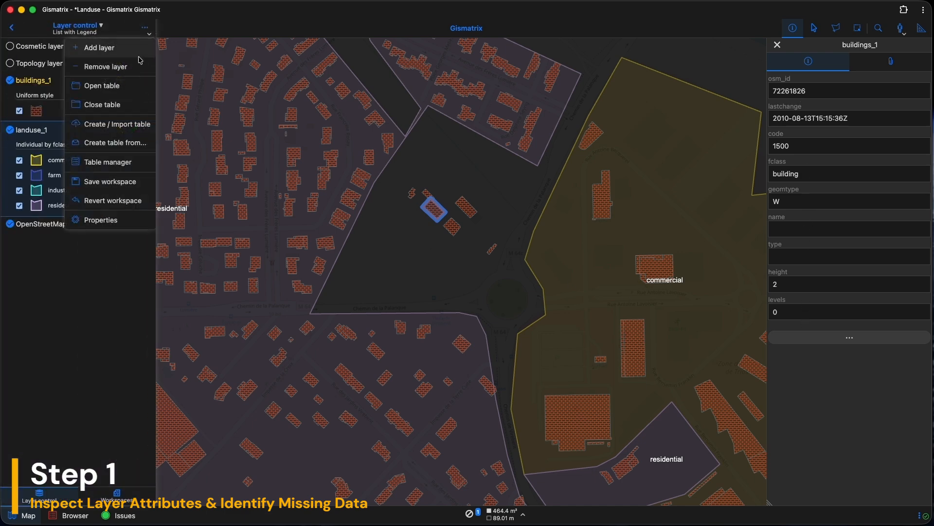
pyautogui.click(115, 164)
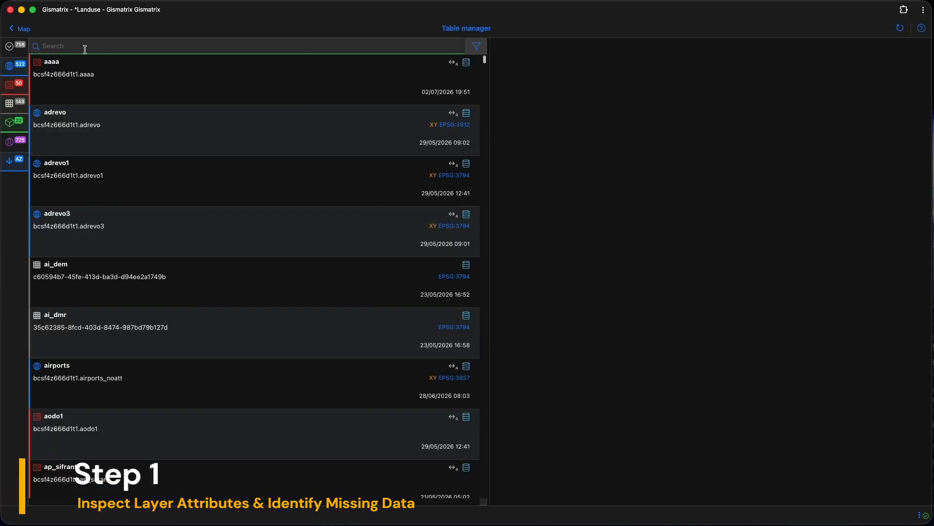
pyautogui.write('build')
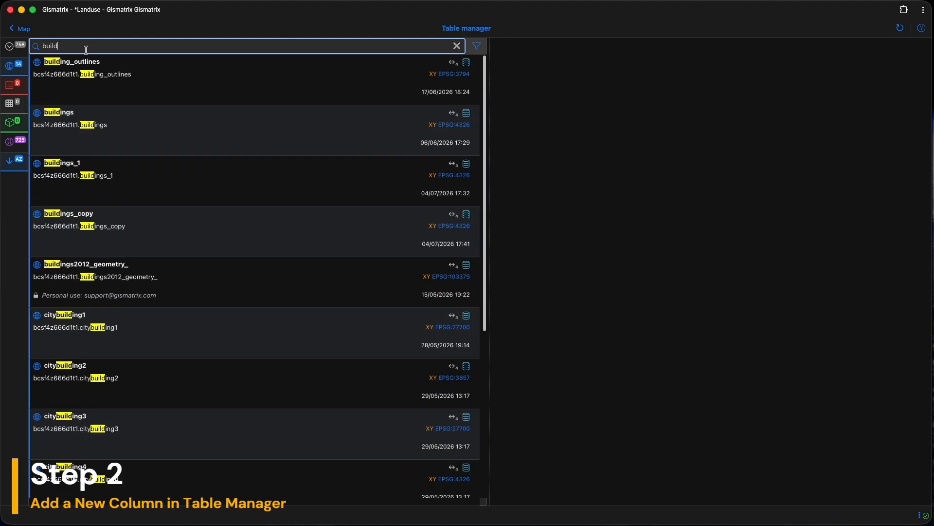
pyautogui.press('BackSpace')
pyautogui.click(86, 172)
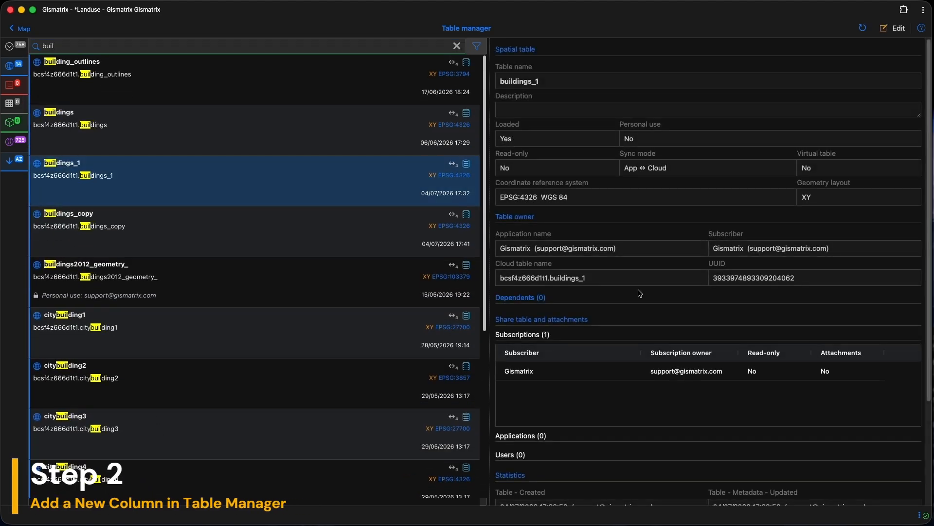
pyautogui.scroll(-5, 672, 292)
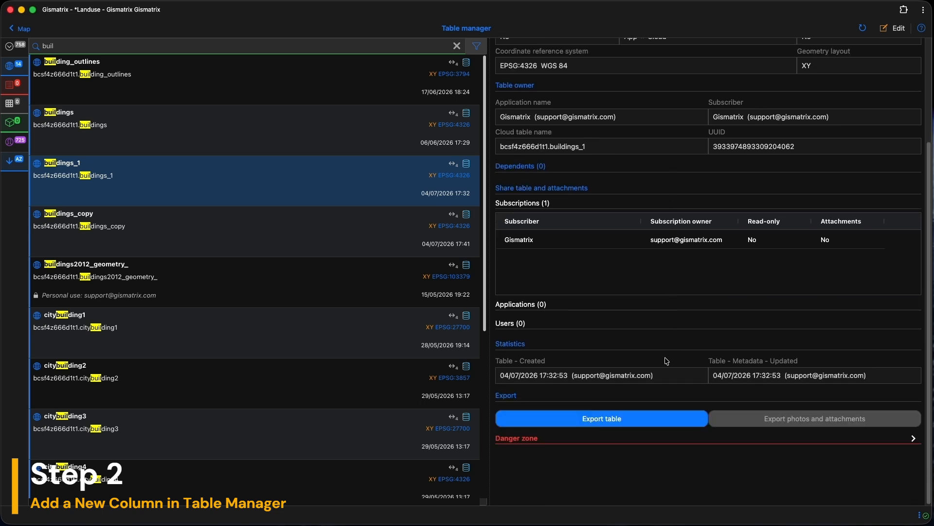
pyautogui.click(533, 439)
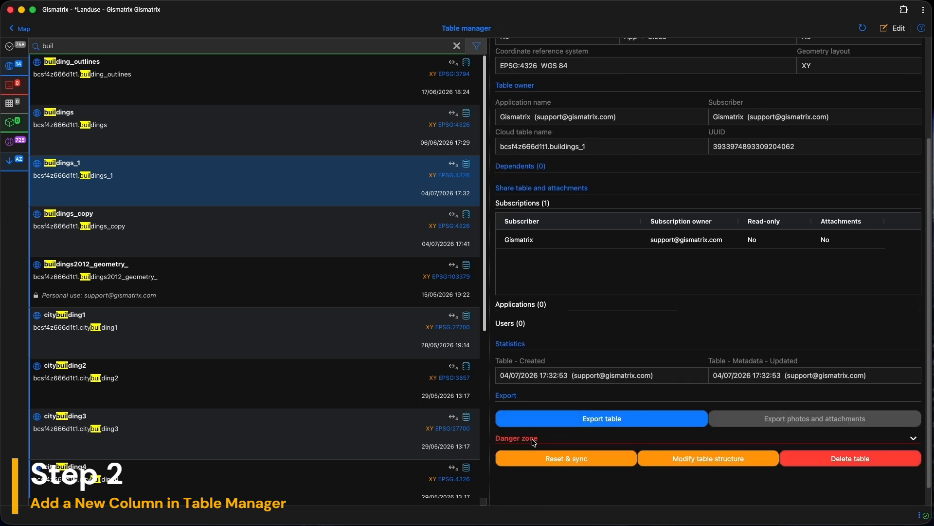
pyautogui.click(711, 458)
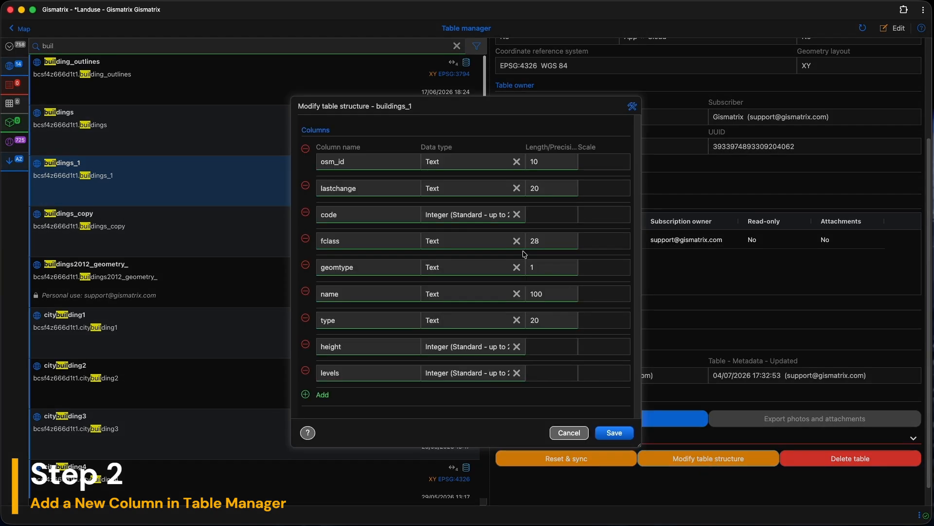
# Add a new Text column named landuse to the buildings_1 table.
pyautogui.click(310, 397)
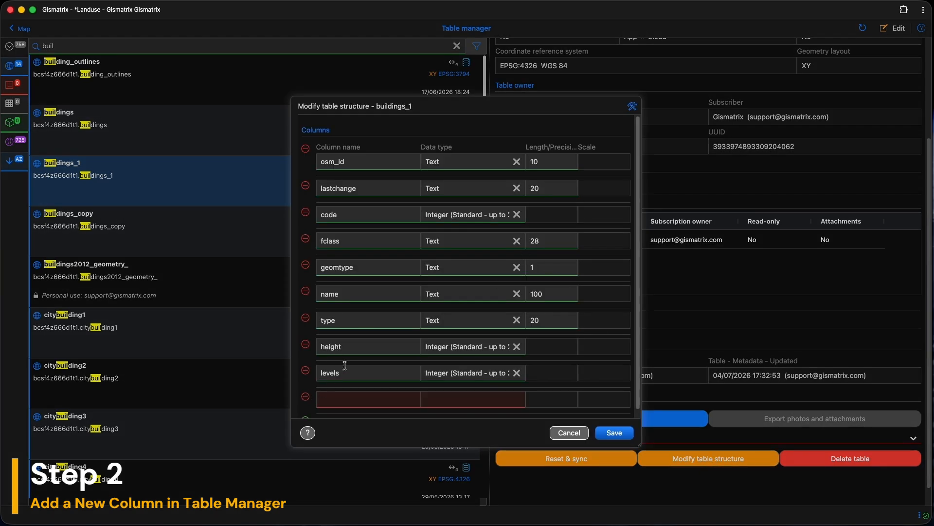
pyautogui.scroll(-1, 349, 361)
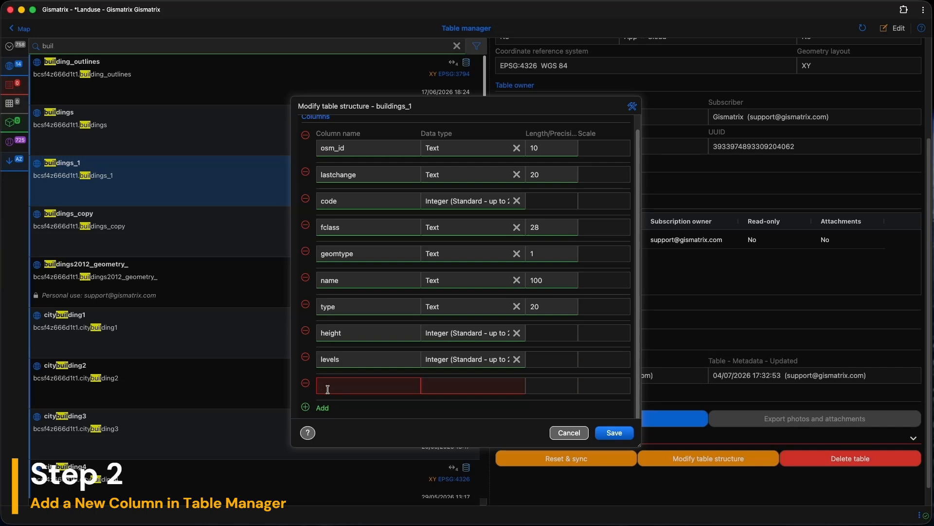
pyautogui.click(327, 389)
pyautogui.write('landuse')
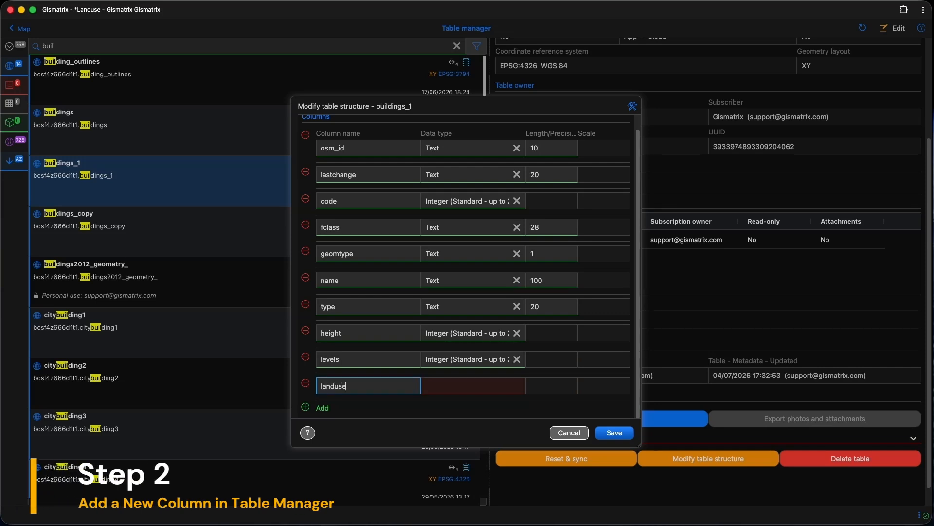
pyautogui.click(428, 387)
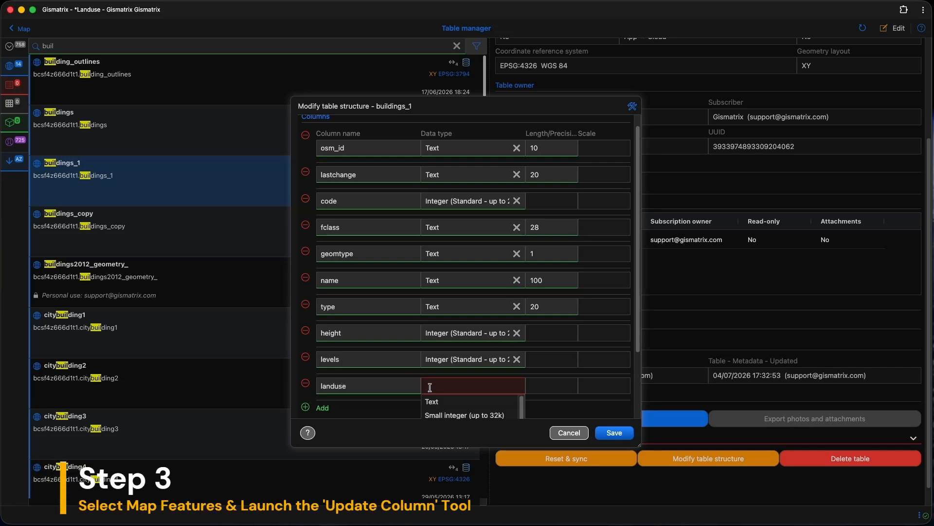
pyautogui.click(432, 401)
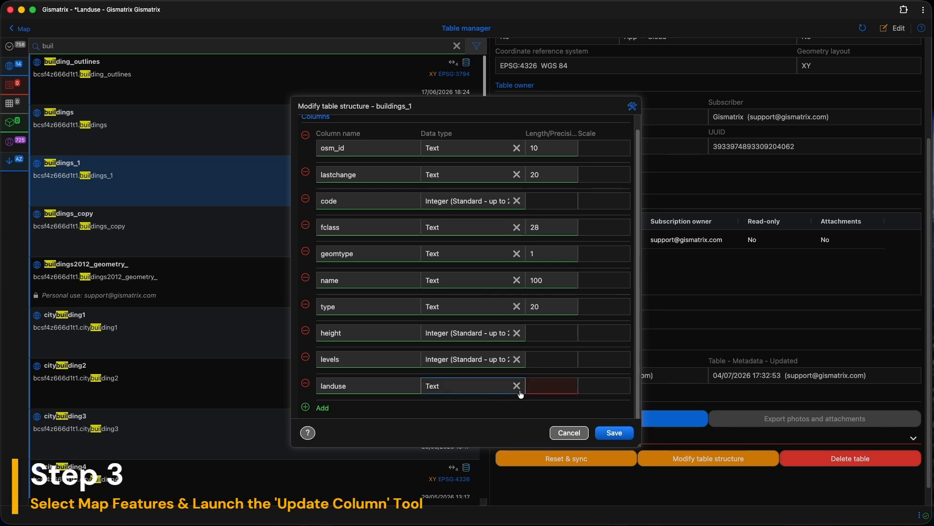
# Set the landuse column length to 50 and save the table structure, accepting the restart.
pyautogui.click(535, 385)
pyautogui.write('50')
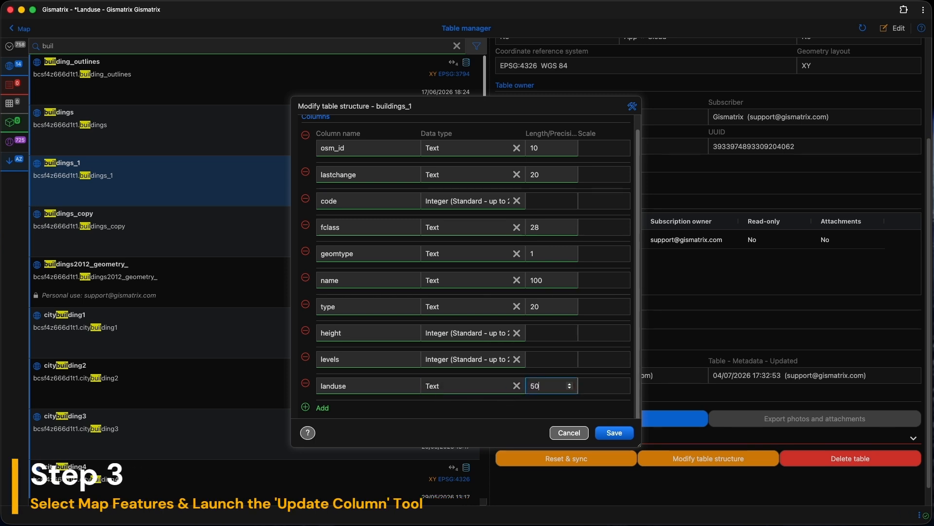
pyautogui.click(592, 389)
pyautogui.click(610, 432)
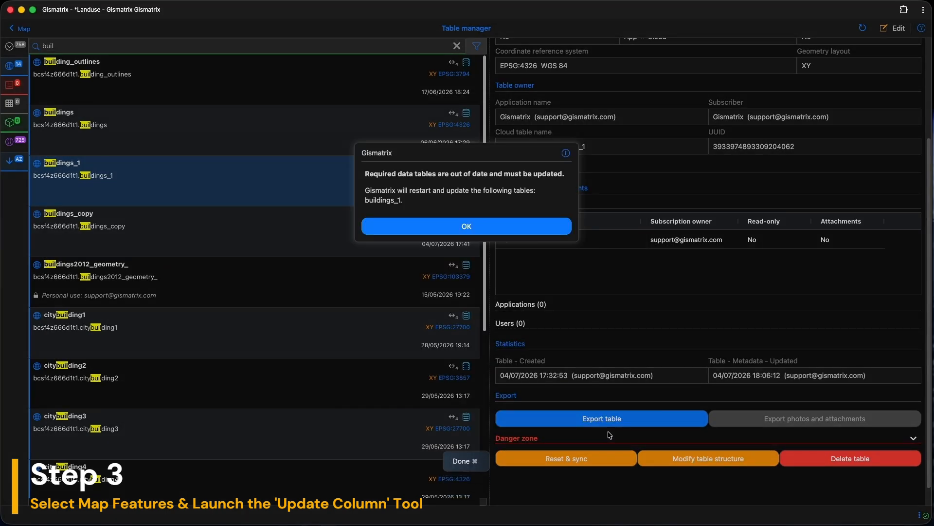
pyautogui.click(456, 225)
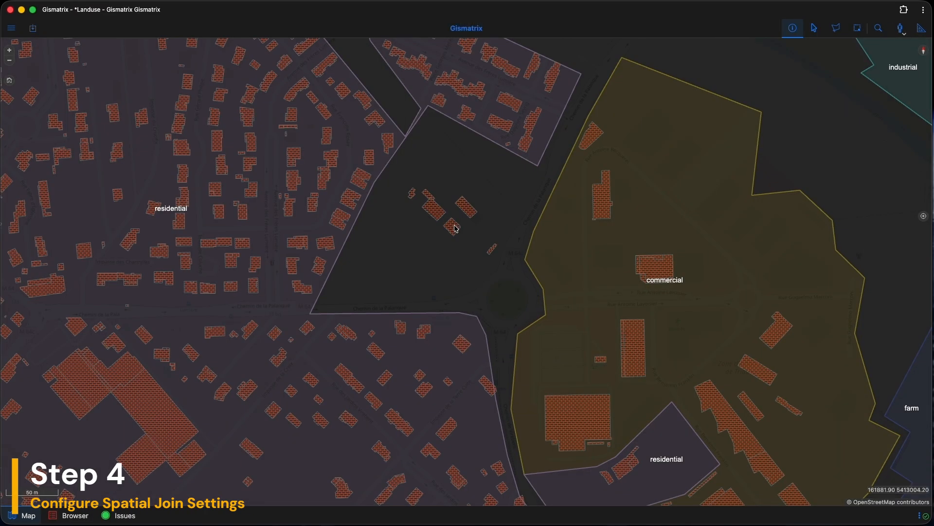
# Inspect a building's attributes, including the new landuse field.
pyautogui.click(438, 217)
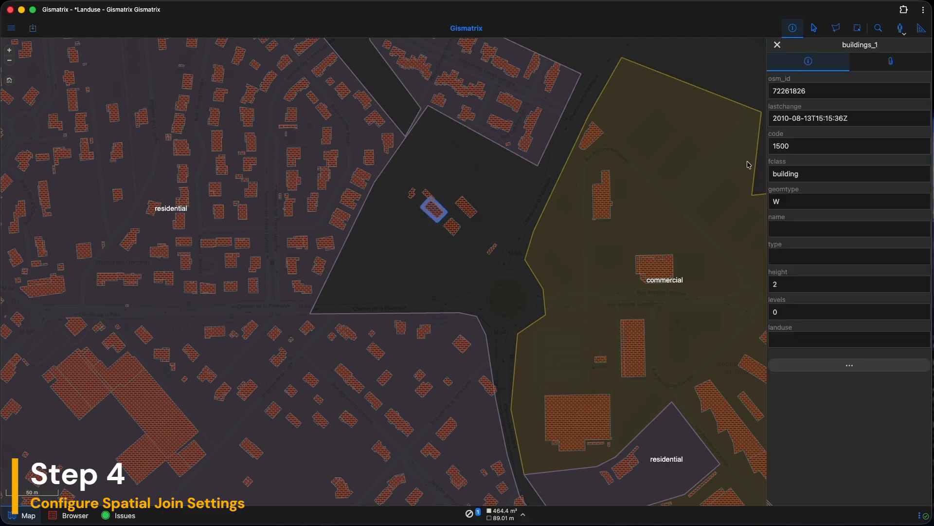
pyautogui.click(778, 337)
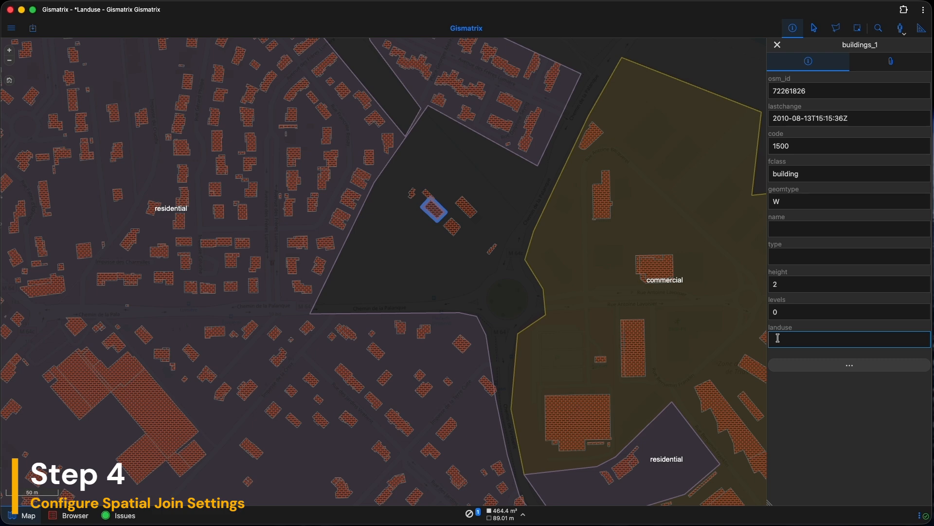
# Select all objects in the buildings_1 layer.
pyautogui.click(11, 28)
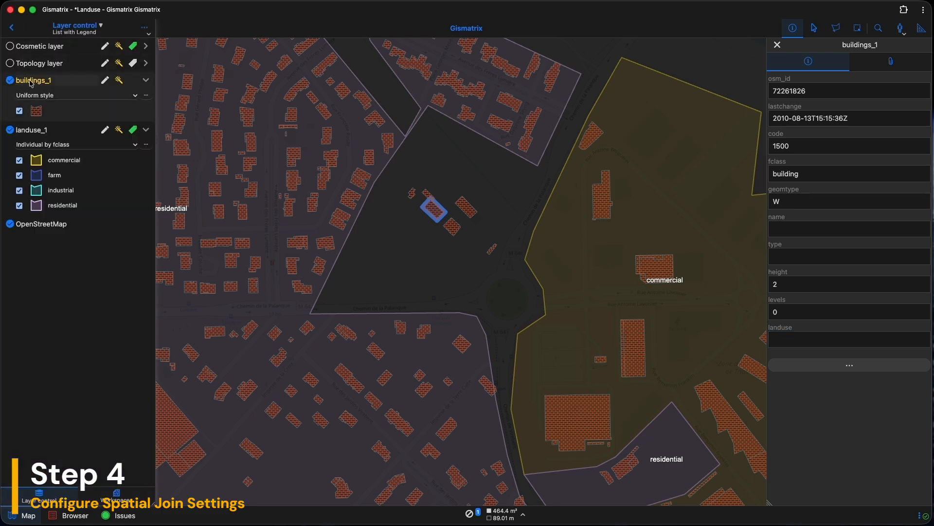
pyautogui.rightClick(33, 84)
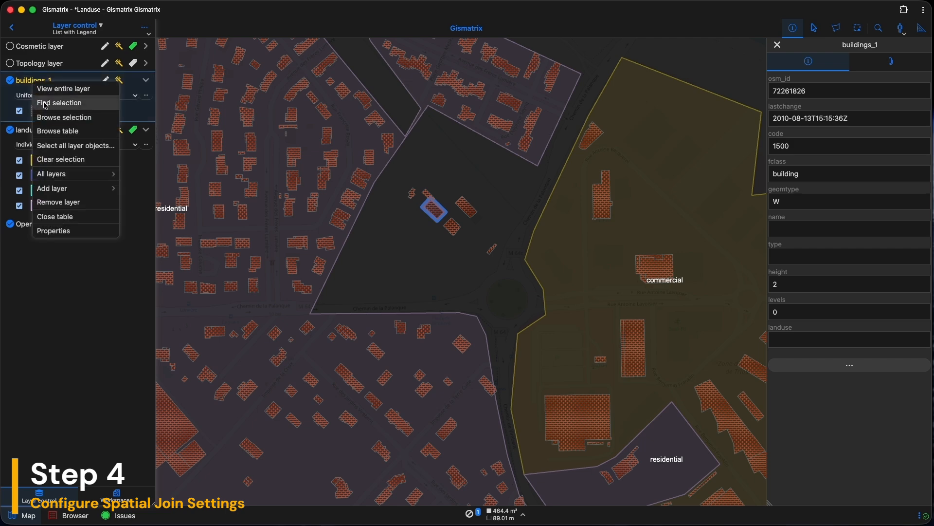
pyautogui.click(74, 146)
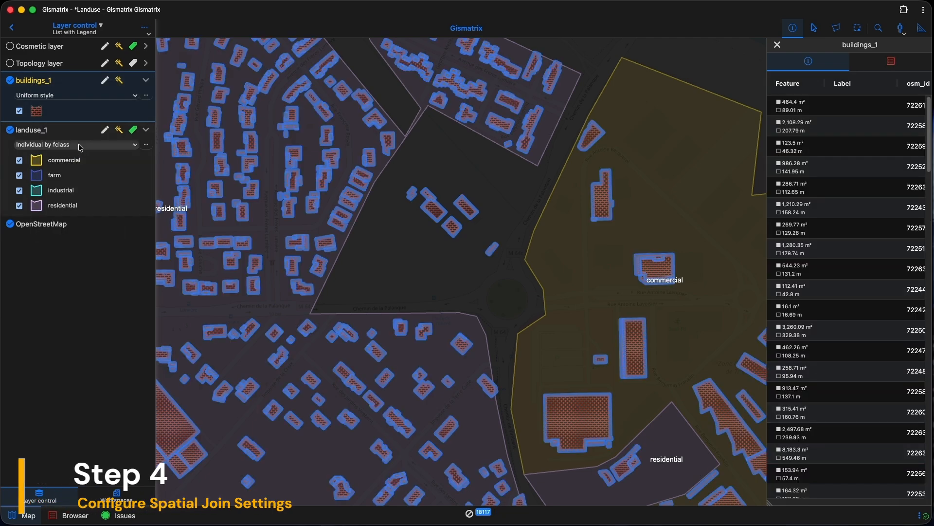
# Enable editing on buildings_1 and open the Update column tool, enlarging its dialog.
pyautogui.click(104, 80)
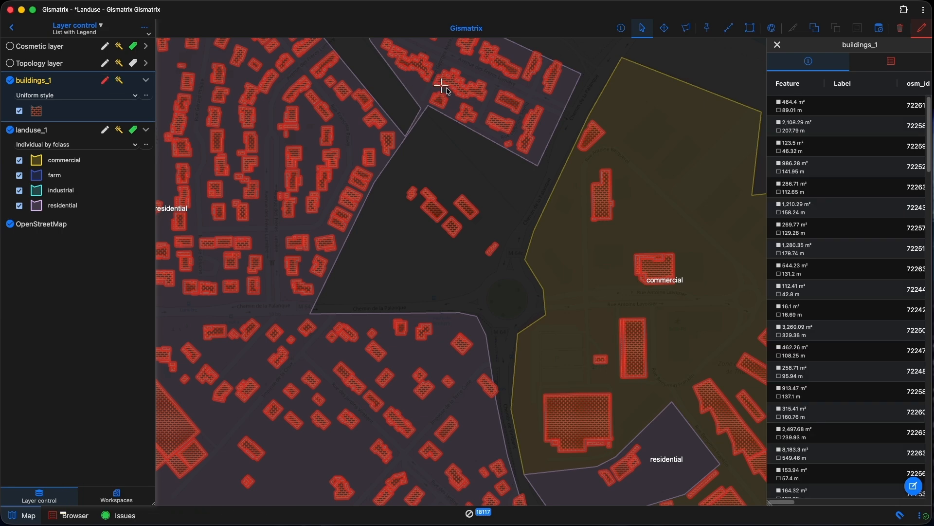
pyautogui.click(879, 27)
pyautogui.moveTo(466, 143); pyautogui.dragTo(461, 66)
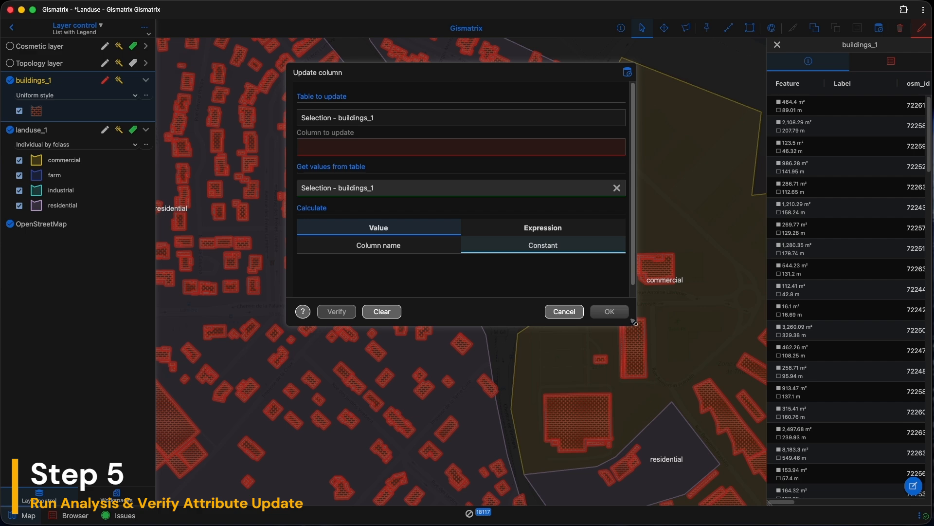
pyautogui.moveTo(635, 323); pyautogui.dragTo(646, 445)
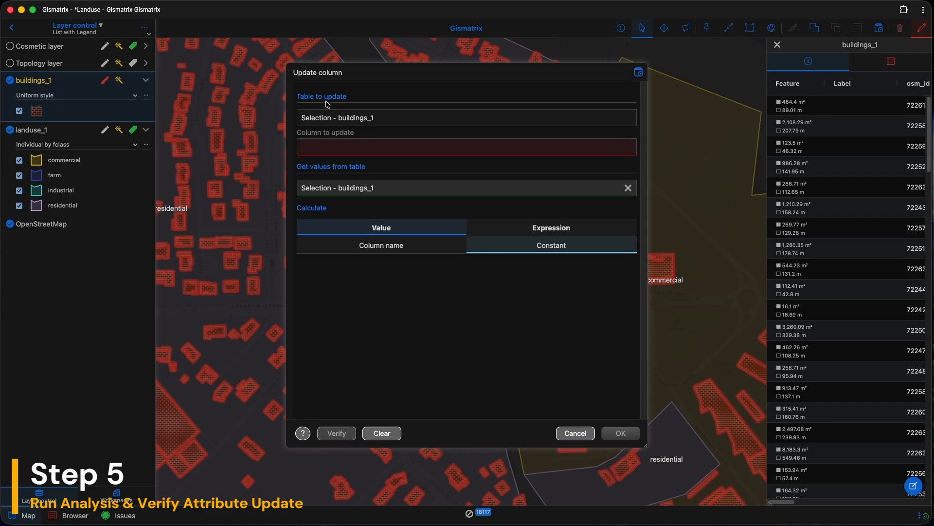
# Set landuse as the column to update, taking values from the landuse_1 table.
pyautogui.click(325, 145)
pyautogui.scroll(-1, 339, 268)
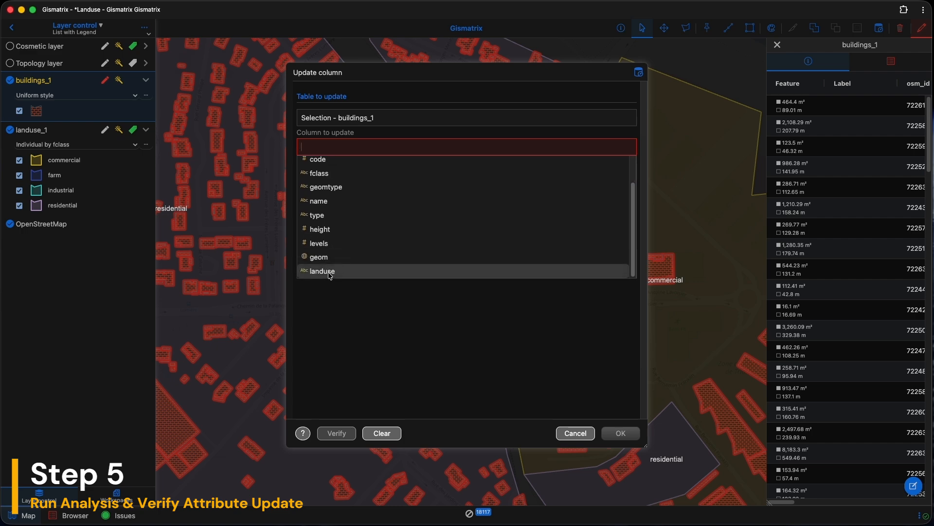
pyautogui.click(329, 274)
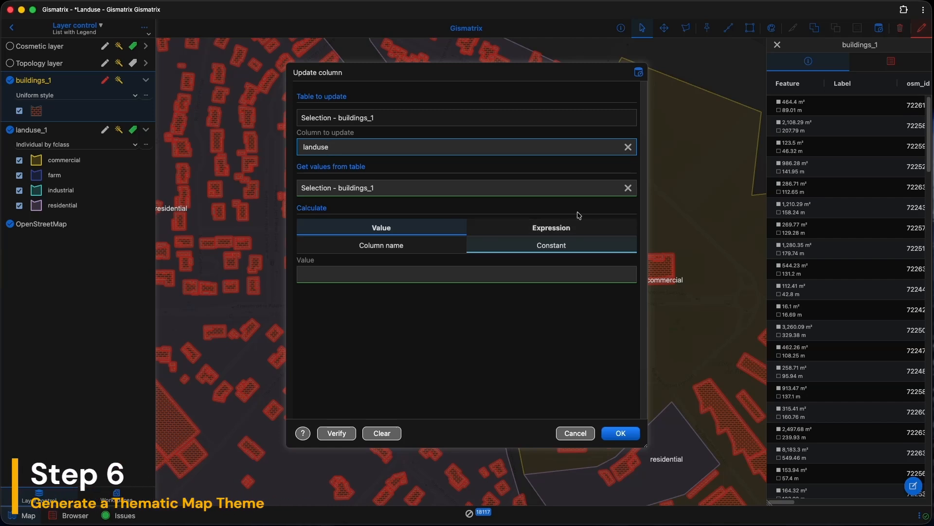
pyautogui.click(622, 188)
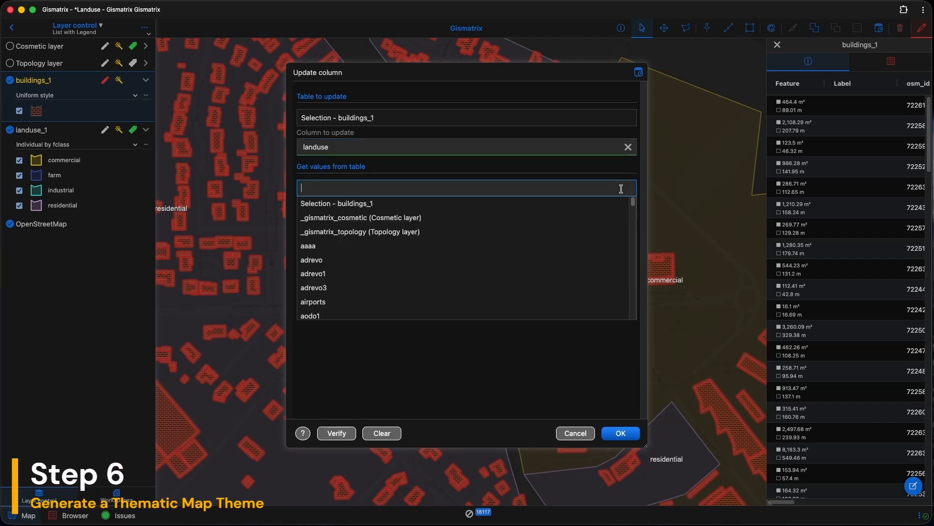
pyautogui.write('landuse')
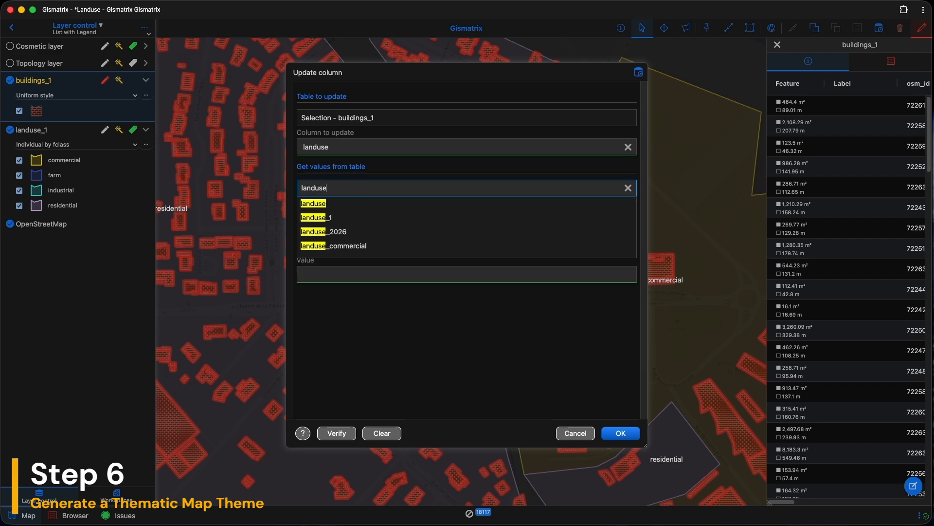
pyautogui.click(428, 218)
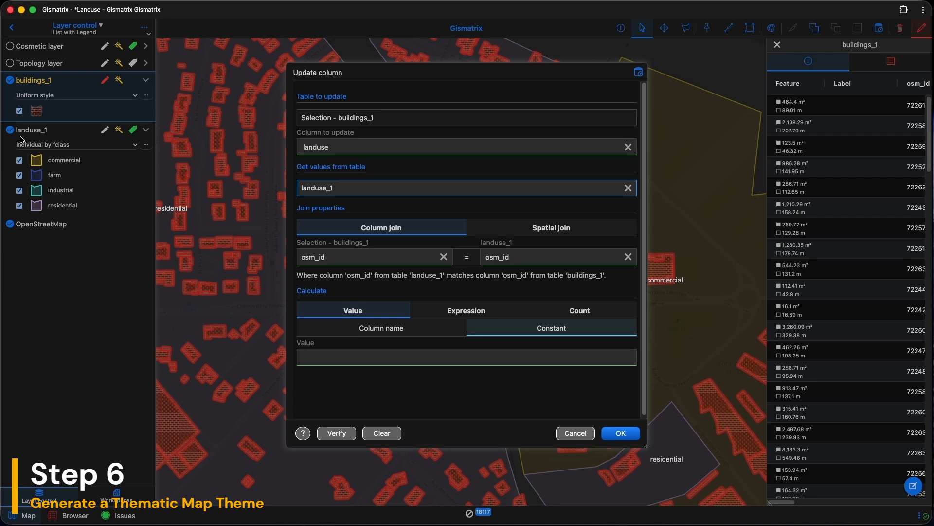
# Switch the join to a spatial join using the Intersects relationship.
pyautogui.click(542, 229)
pyautogui.click(329, 261)
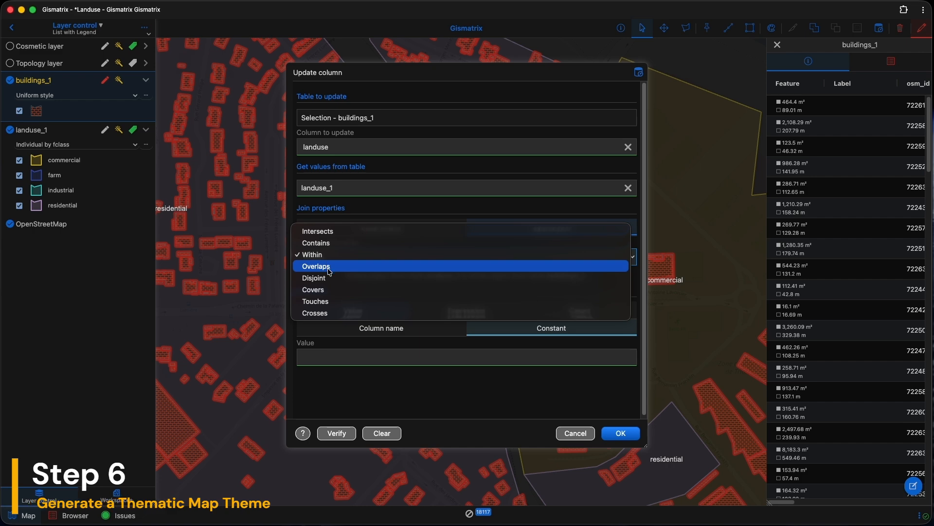
pyautogui.click(326, 234)
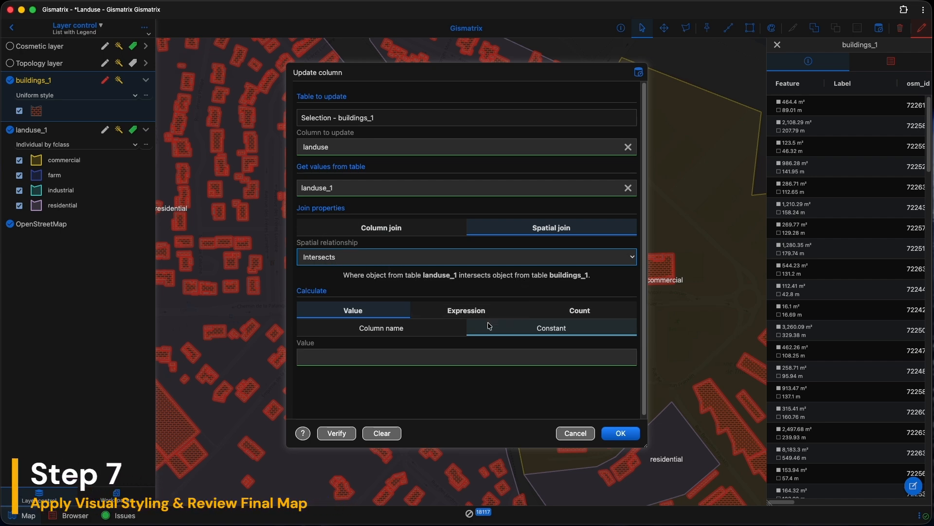
# Take the calculated values from the fclass column of landuse_1 instead of osm_id.
pyautogui.click(388, 332)
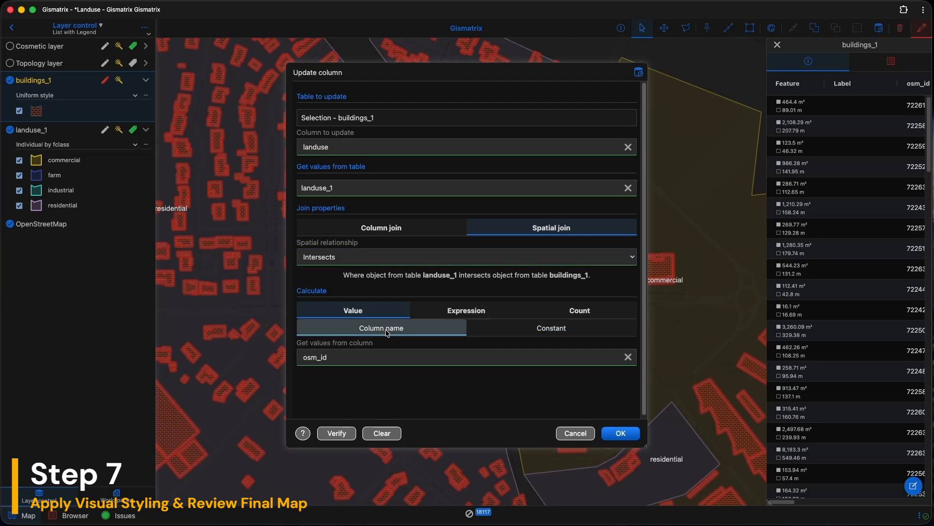
pyautogui.click(322, 358)
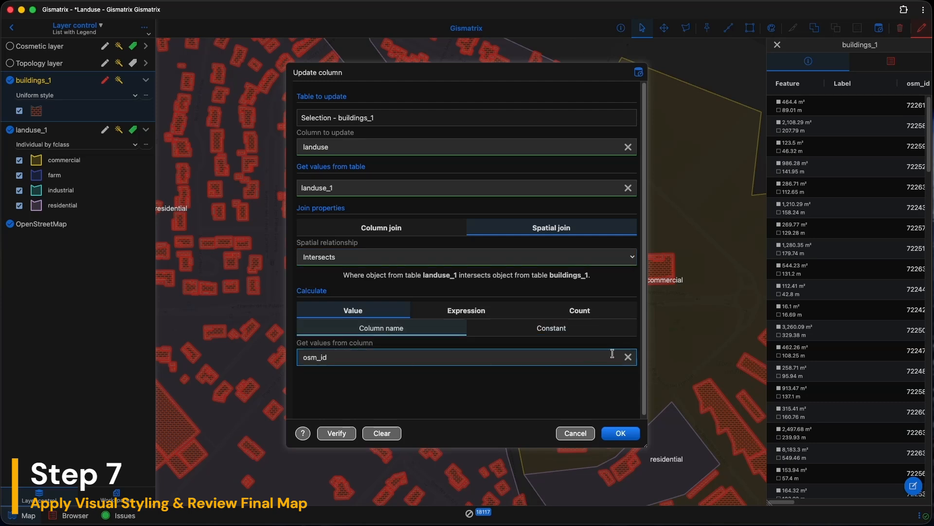
pyautogui.click(627, 357)
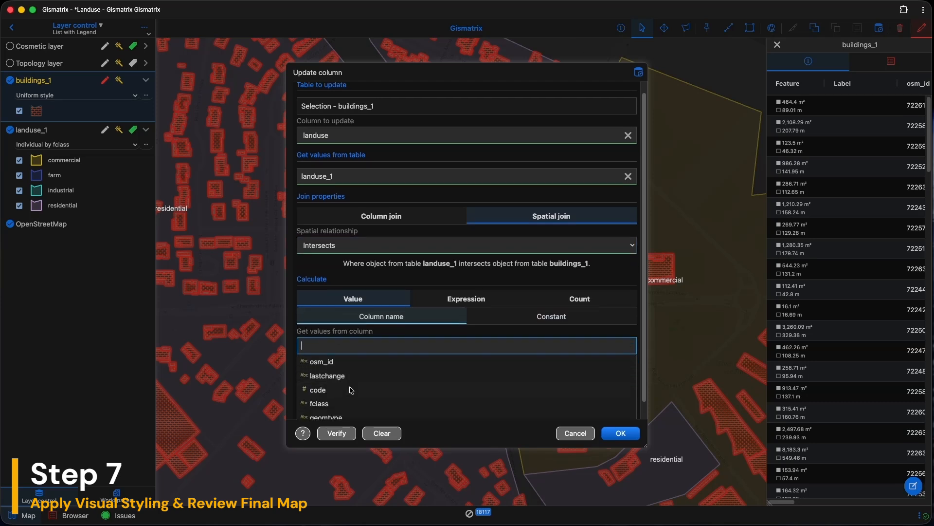
pyautogui.click(319, 404)
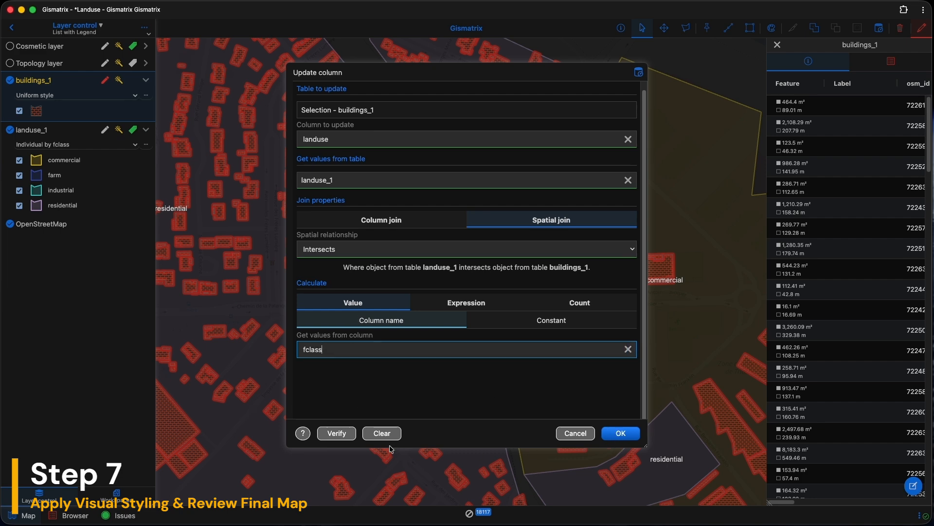
# Verify the update syntax and run the column update.
pyautogui.click(327, 433)
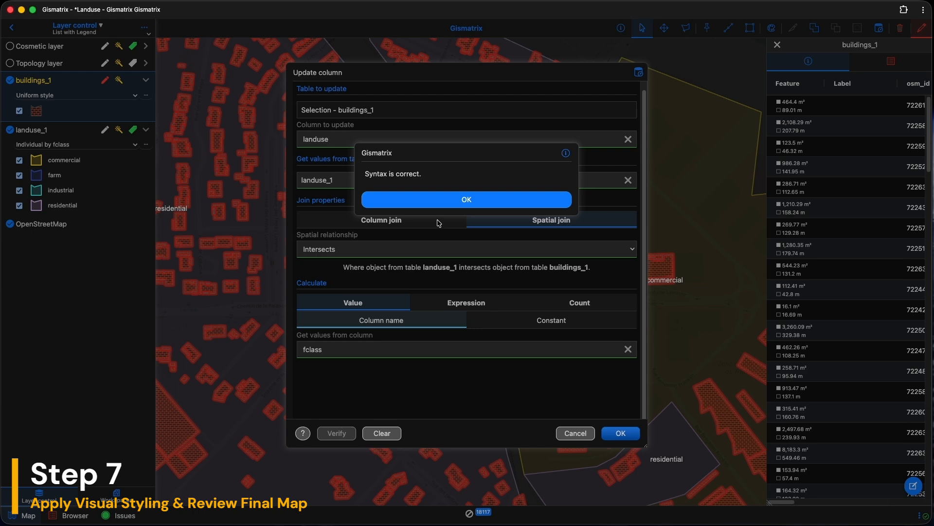
pyautogui.click(447, 197)
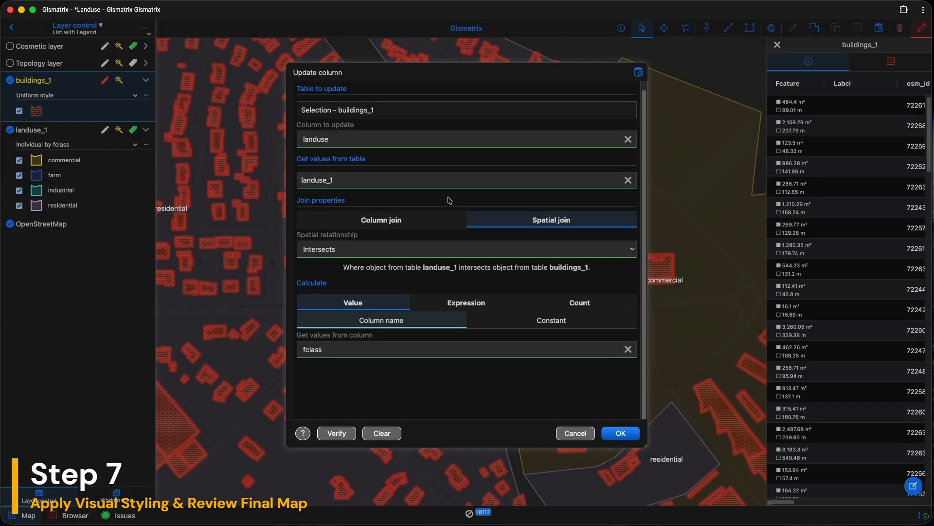
pyautogui.click(621, 433)
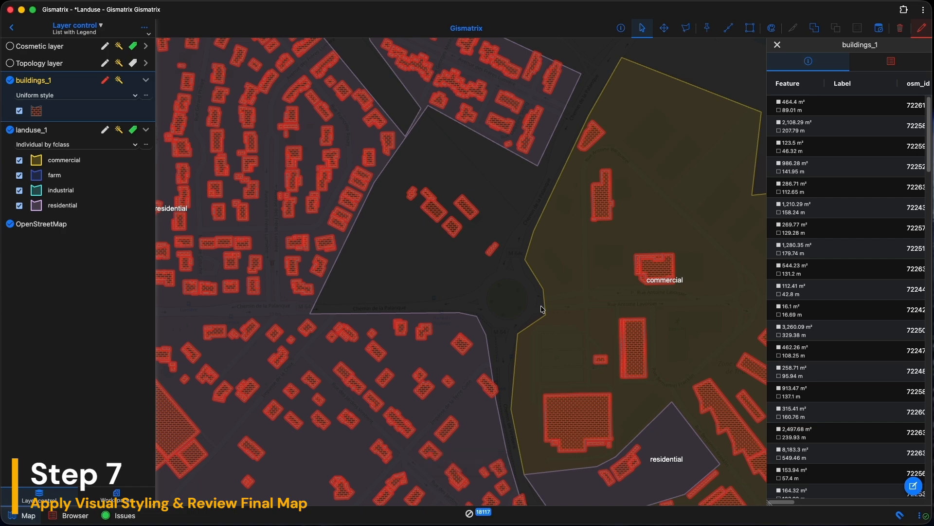
# Clear the selection and identify a few buildings to inspect their landuse values.
pyautogui.click(477, 519)
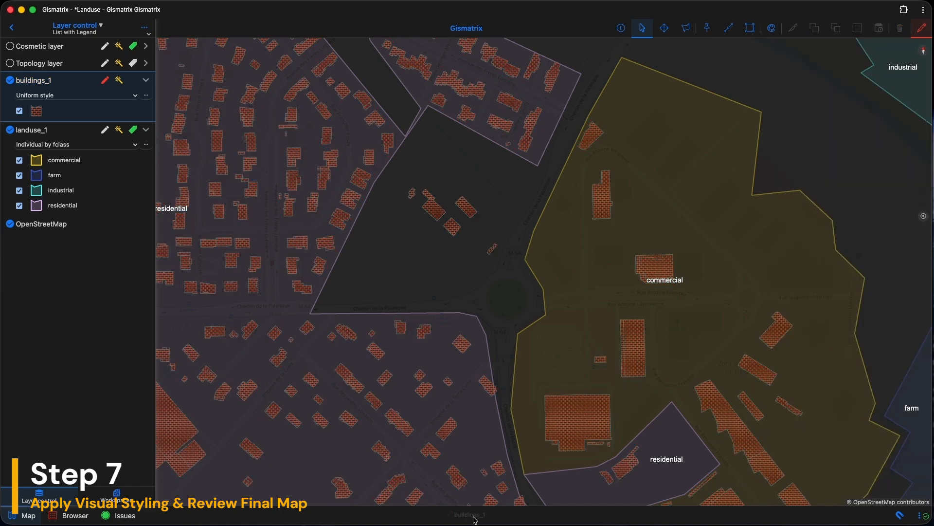
pyautogui.click(455, 231)
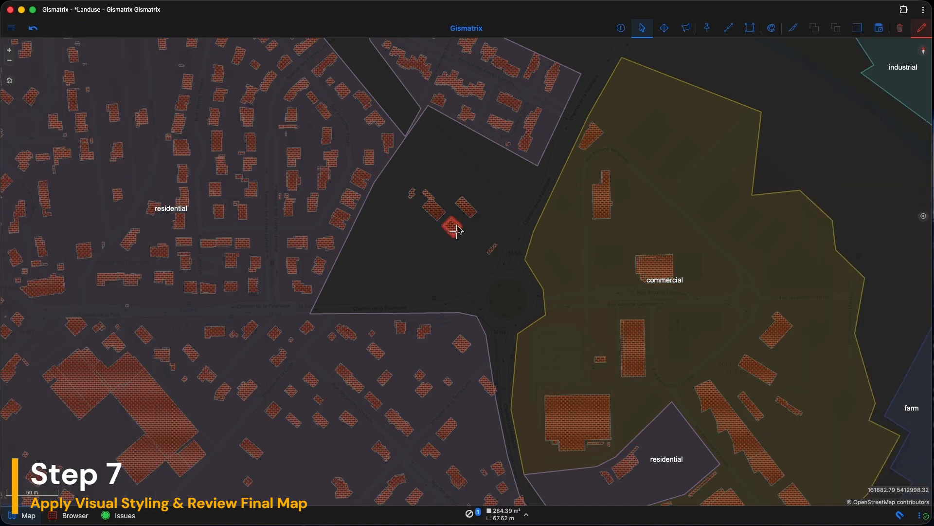
pyautogui.click(621, 31)
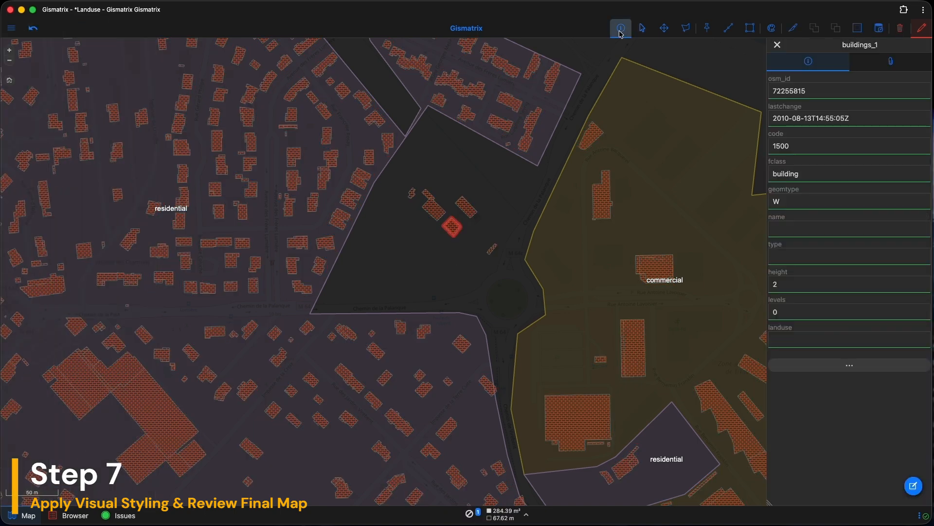
pyautogui.click(670, 273)
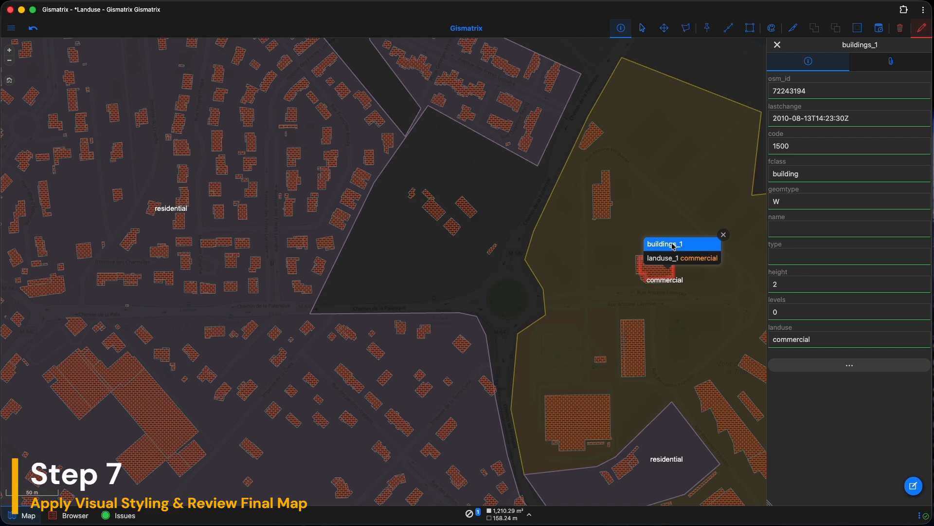
pyautogui.click(531, 134)
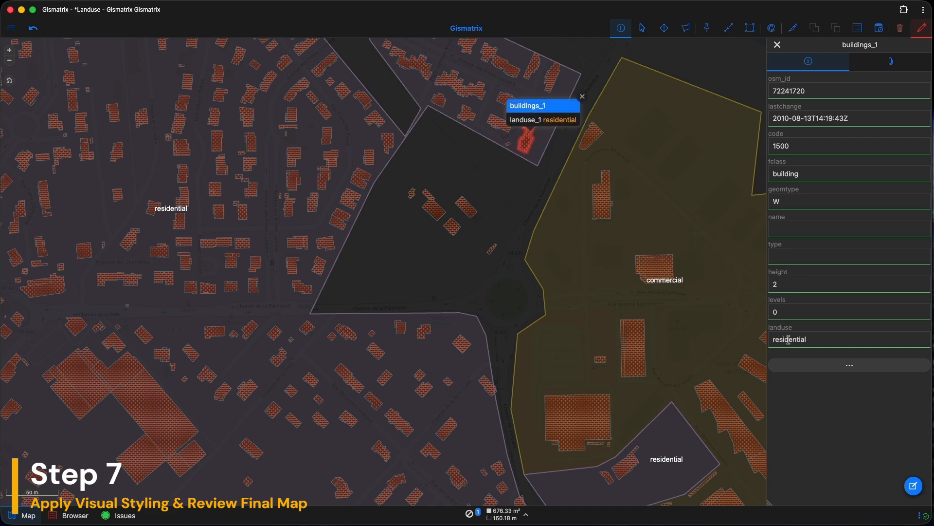
# Create a thematic map for buildings_1 named 'buildings by landuse' based on the landuse column.
pyautogui.click(10, 30)
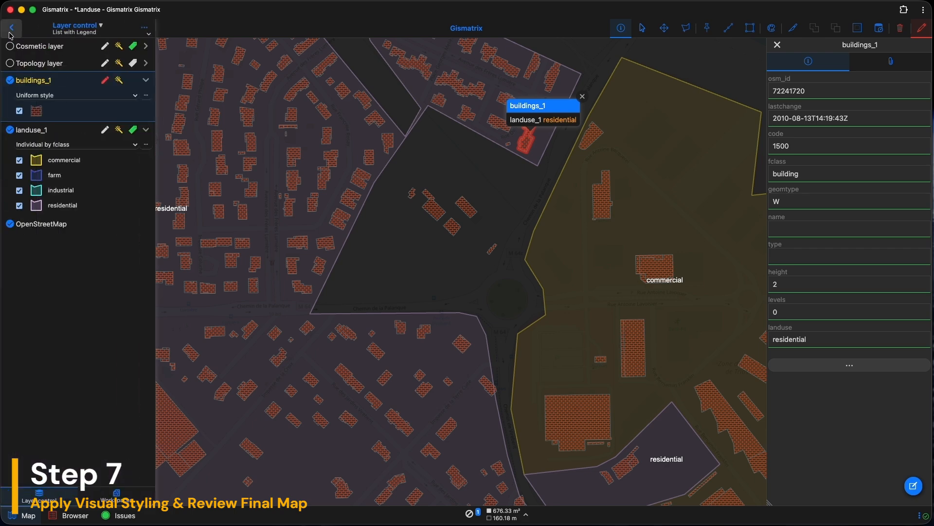
pyautogui.doubleClick(45, 83)
pyautogui.scroll(-3, 459, 287)
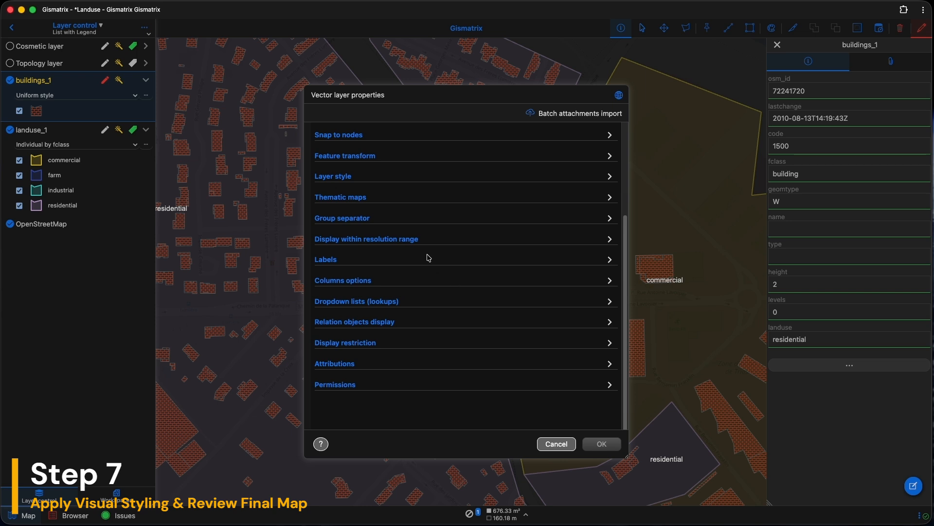
pyautogui.click(372, 201)
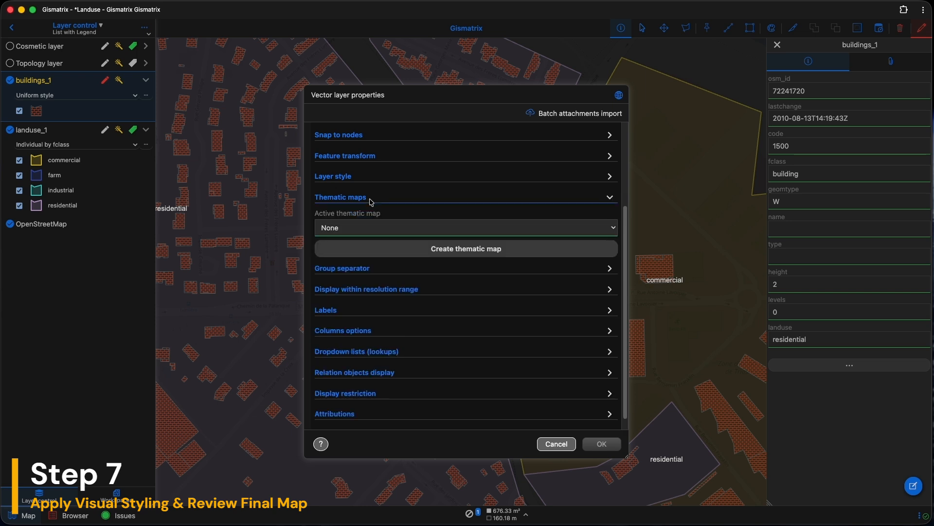
pyautogui.click(444, 250)
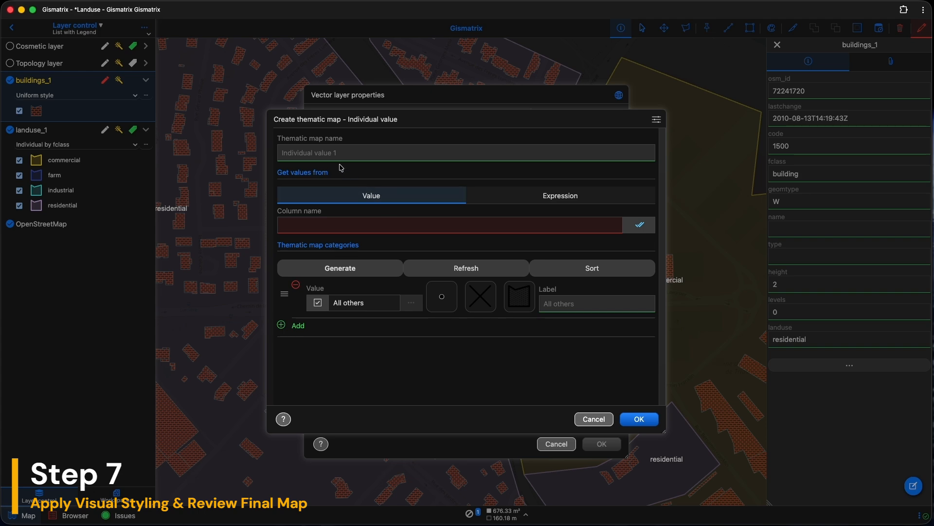
pyautogui.click(328, 155)
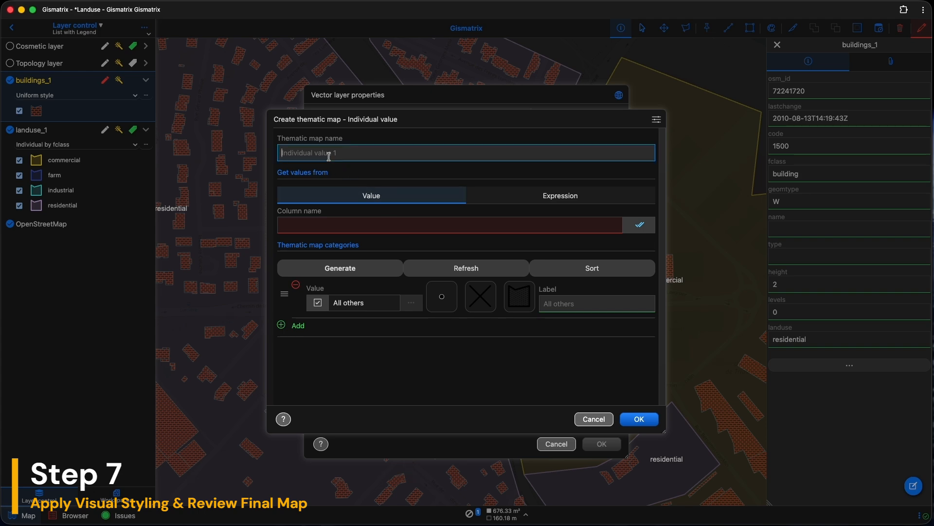
pyautogui.write('buildings by landuse')
pyautogui.click(330, 226)
pyautogui.scroll(-1, 319, 316)
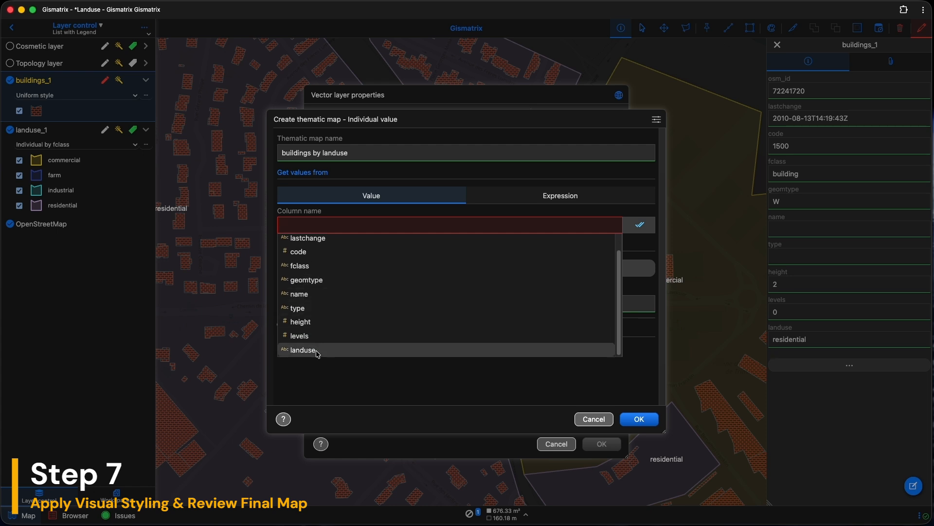
pyautogui.click(316, 350)
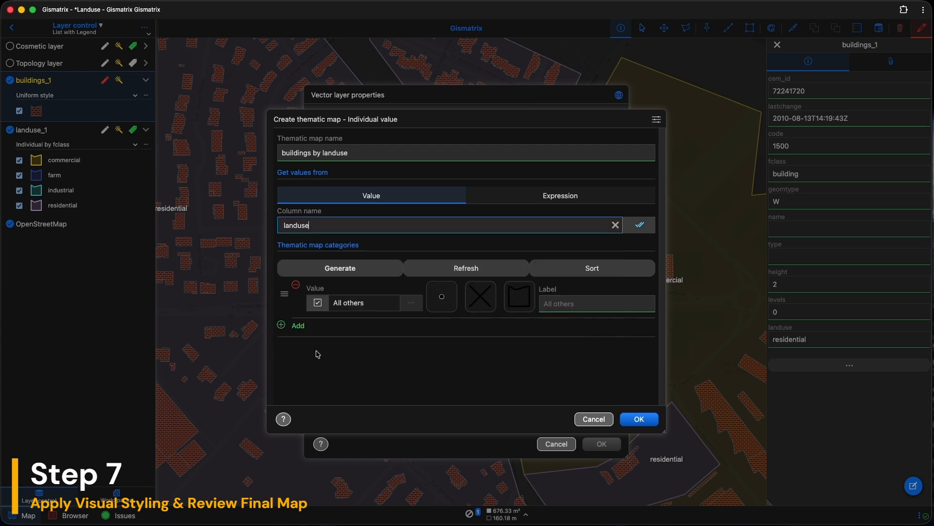
# Generate the thematic map categories with varied colours and apply the map to the layer.
pyautogui.click(345, 268)
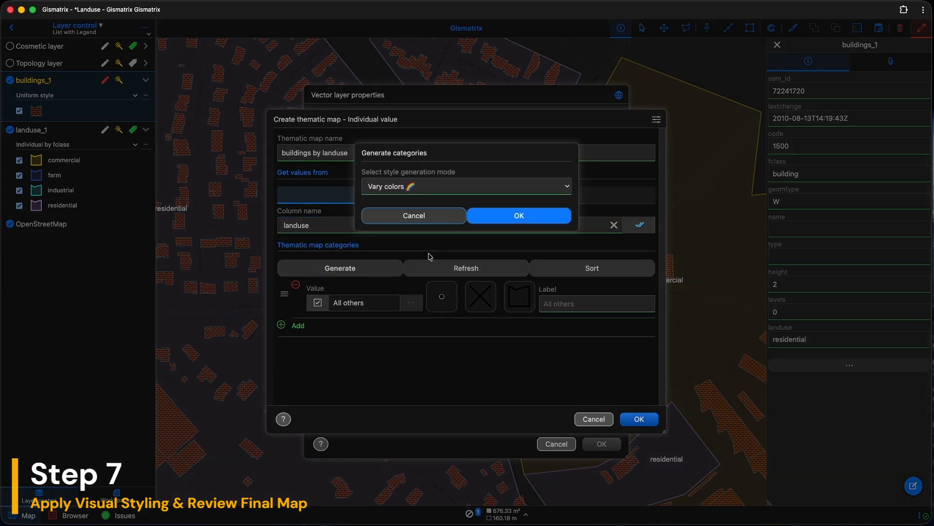
pyautogui.click(512, 216)
pyautogui.scroll(-1, 480, 344)
pyautogui.scroll(-2, 478, 344)
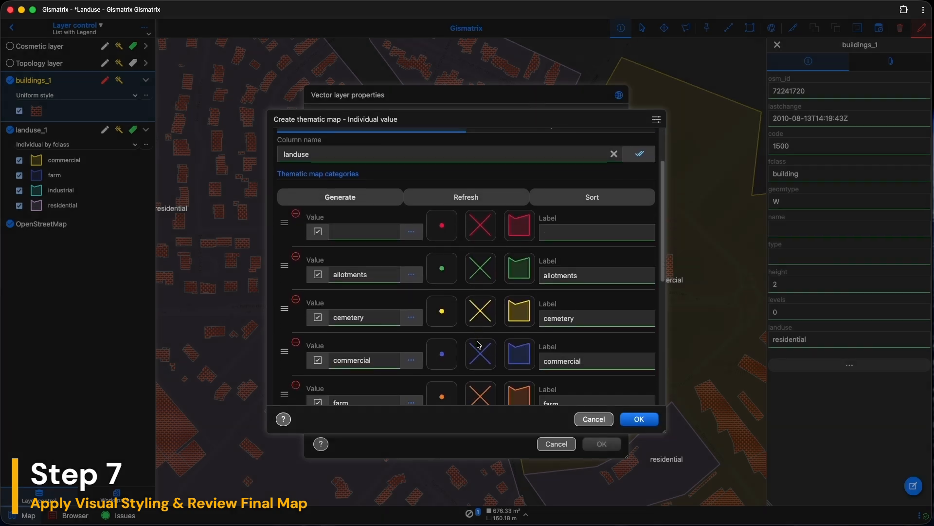
pyautogui.click(641, 420)
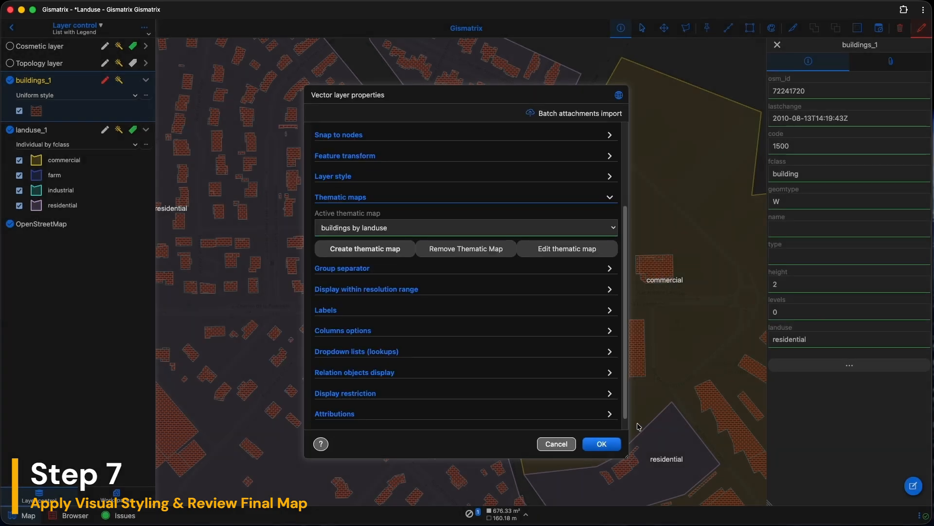
pyautogui.click(602, 444)
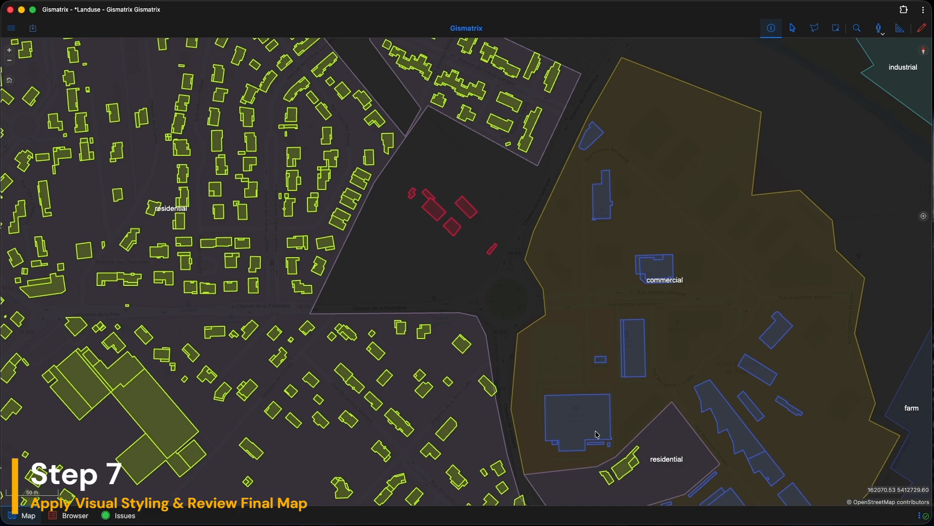
# Toggle the landuse_1 layer off and on to compare the styled buildings across the area.
pyautogui.click(11, 29)
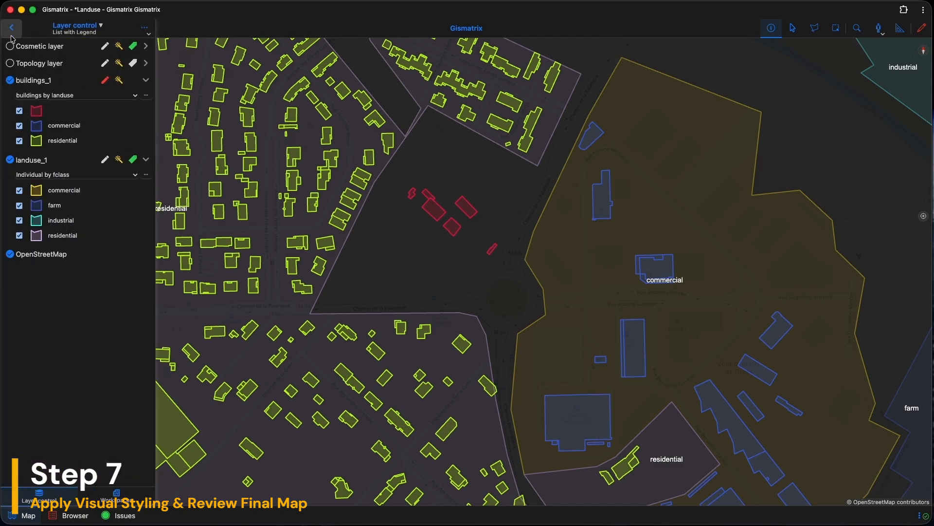
pyautogui.scroll(-5, 209, 219)
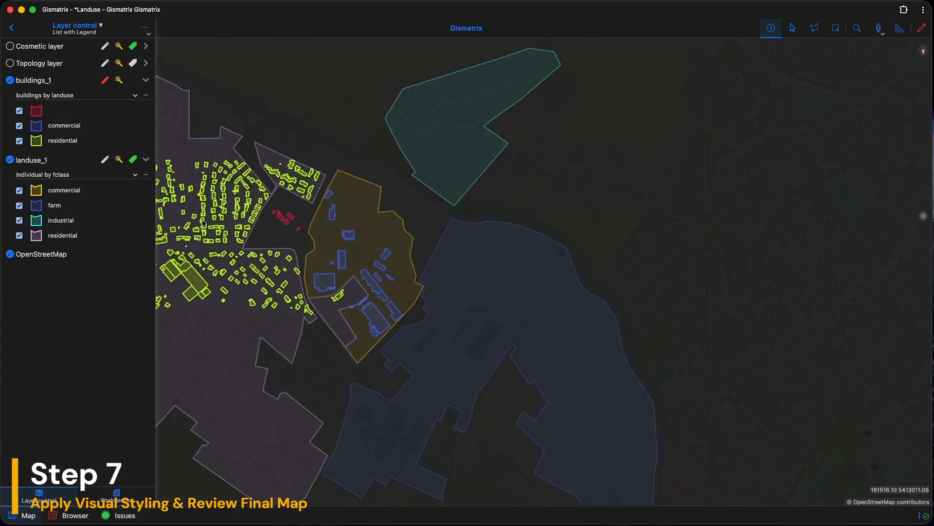
pyautogui.moveTo(197, 225); pyautogui.dragTo(388, 242)
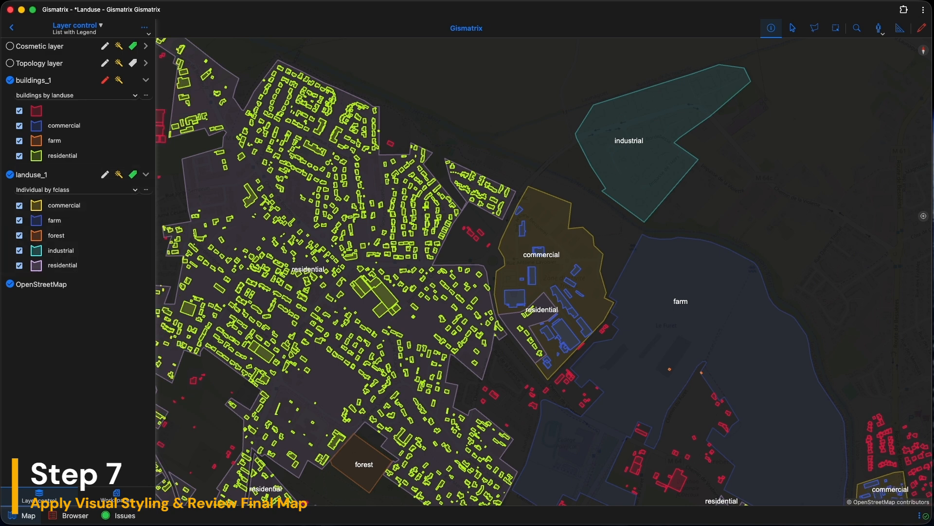
pyautogui.click(11, 175)
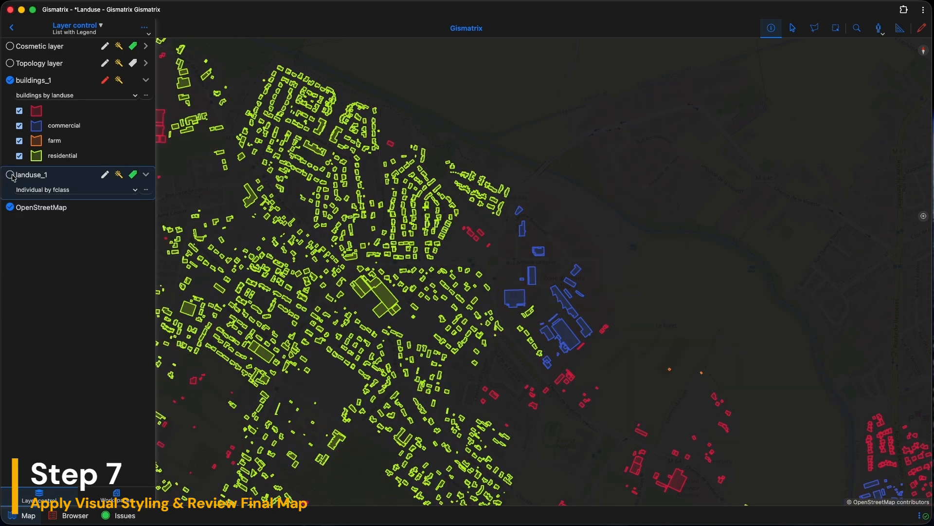
pyautogui.click(11, 175)
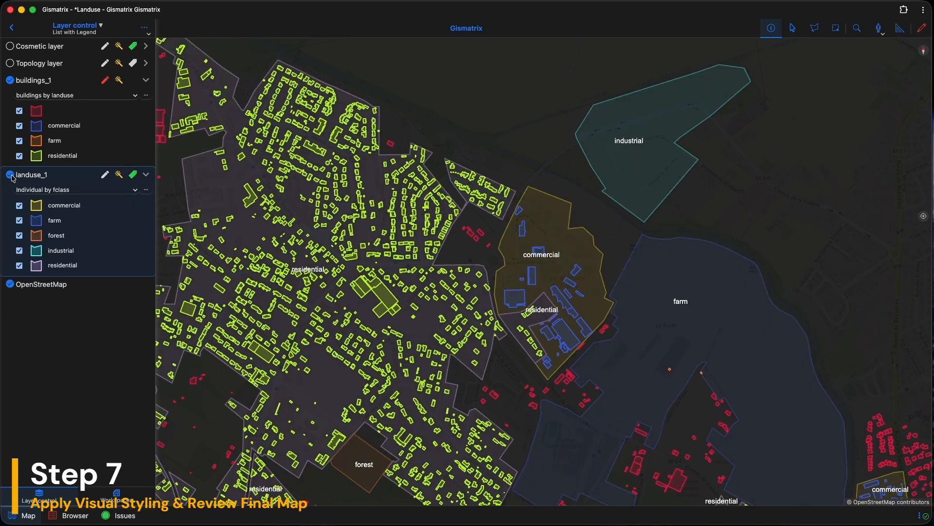